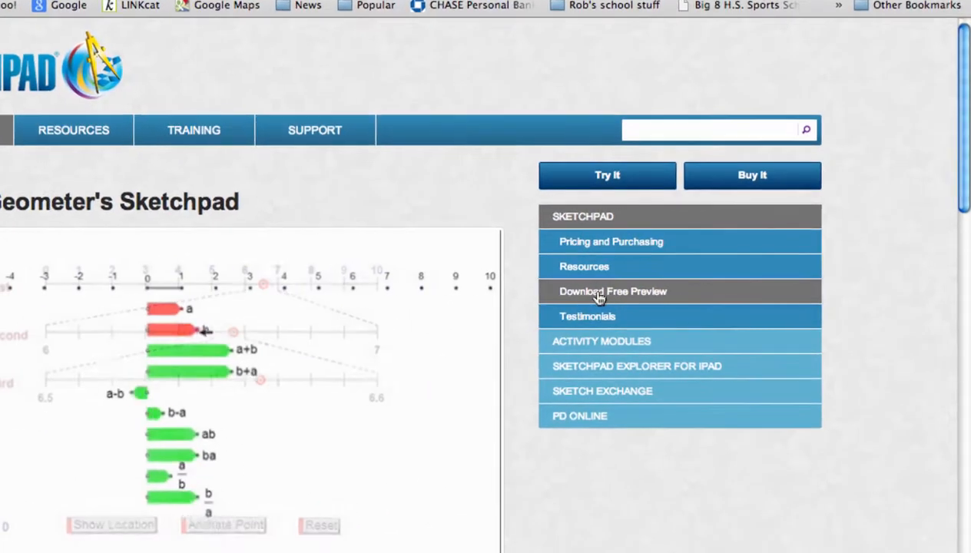
Step: Open the free Sketchpad preview download page and set the form's "I am a" field to Student
click(660, 293)
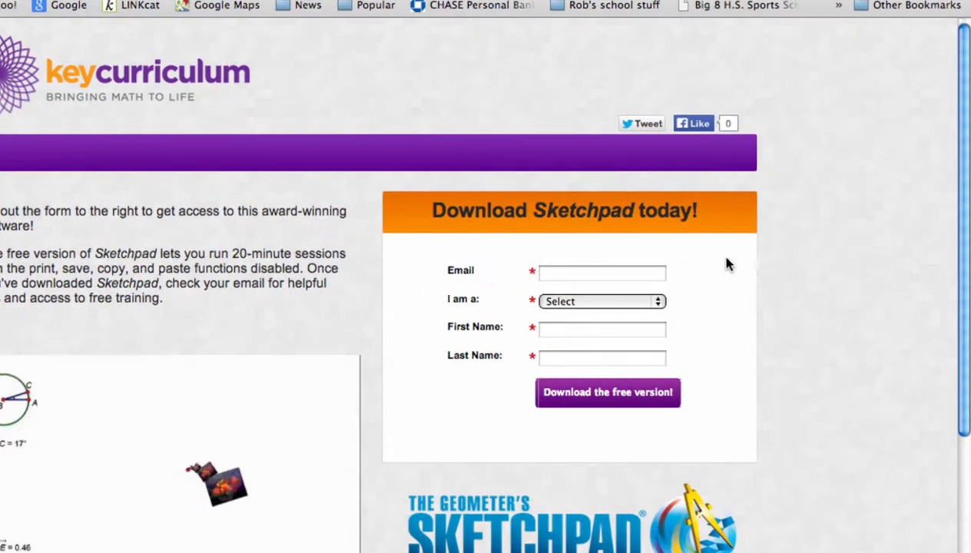
click(609, 304)
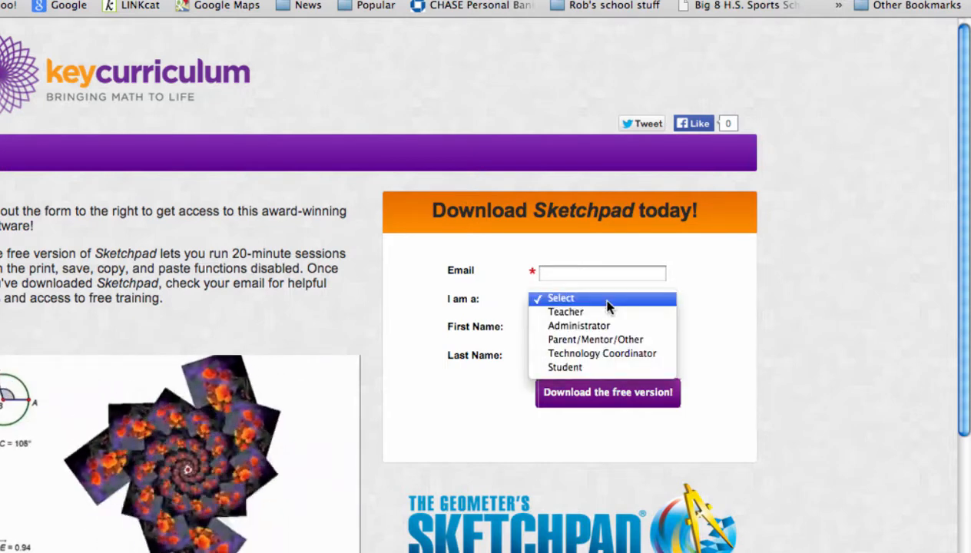
click(577, 369)
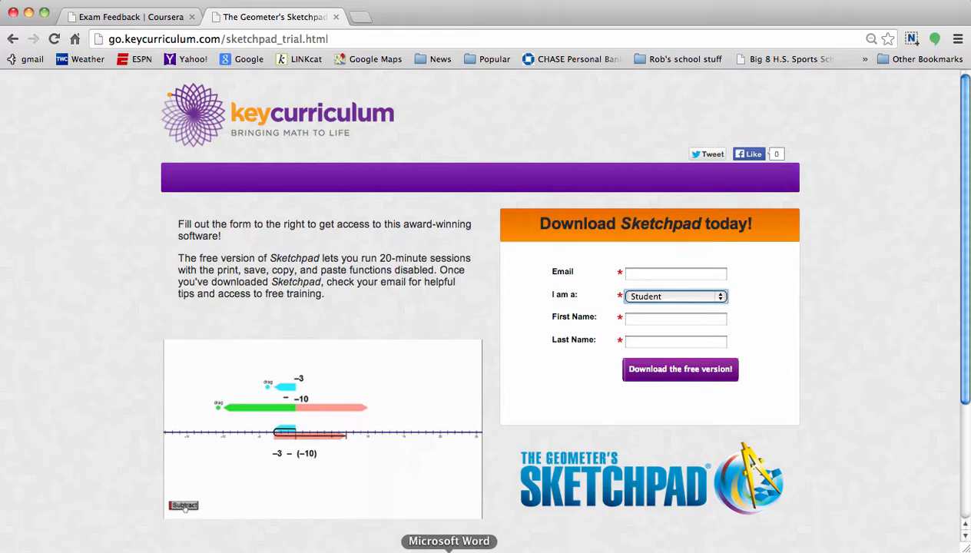
Step: Switch to The Geometer's Sketchpad, place several free points in the blank sketch and draw a large circle below and right of them
click(484, 549)
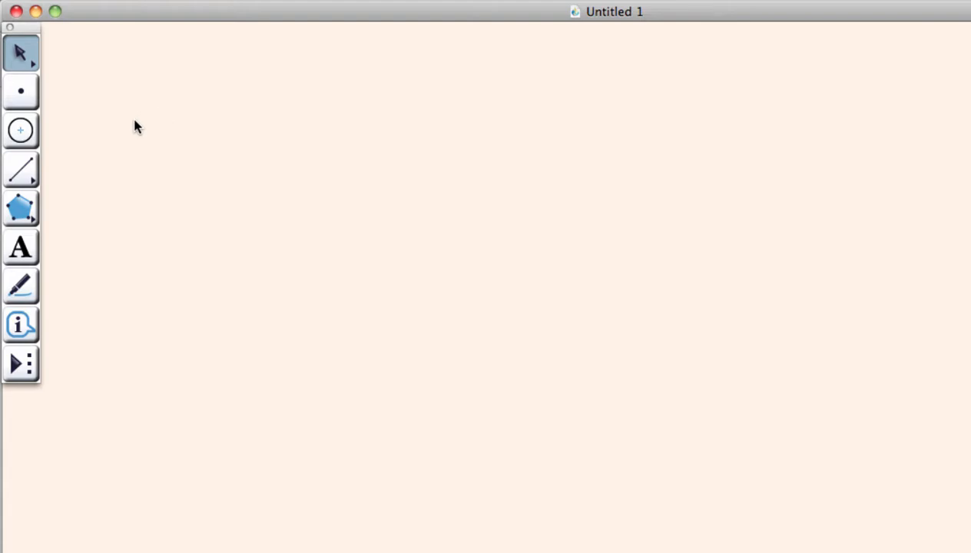
click(17, 93)
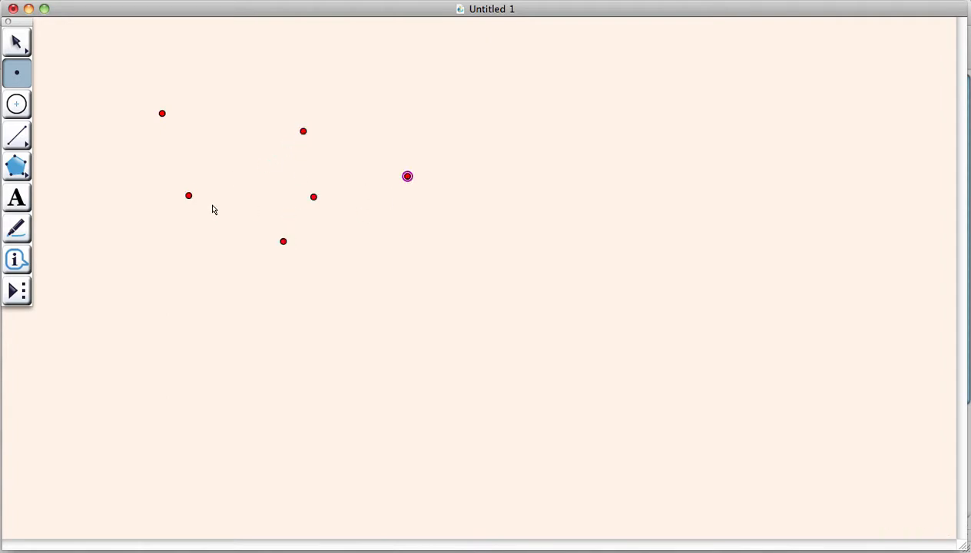
click(15, 109)
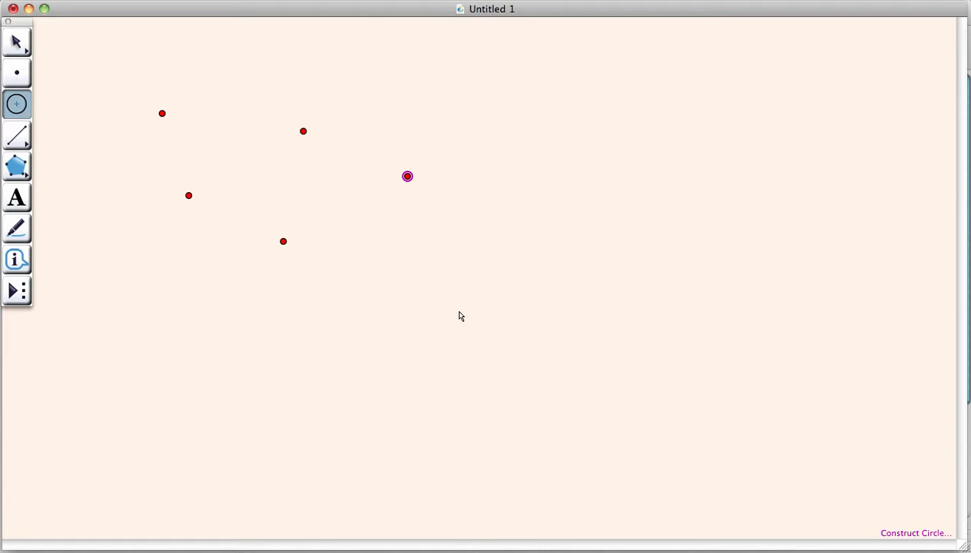
drag(459, 312, 592, 220)
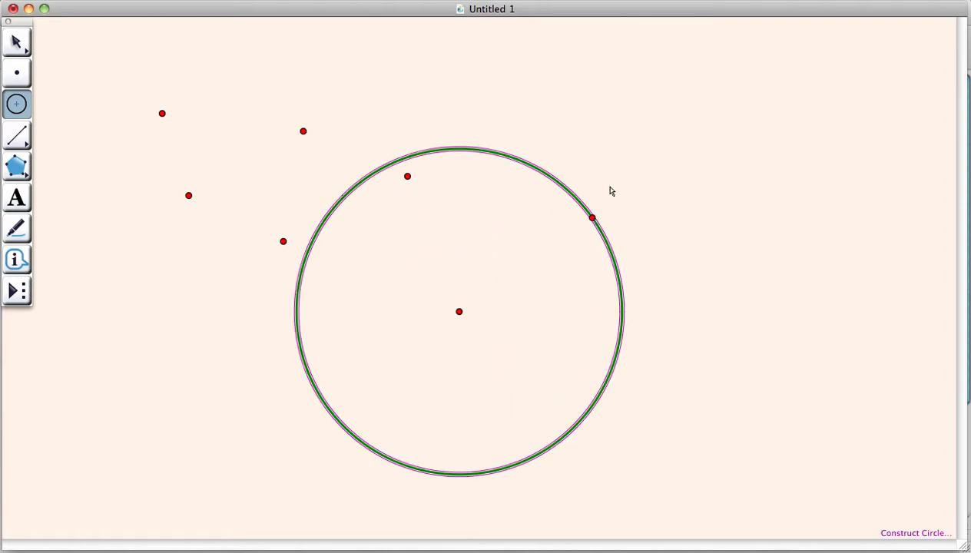
Step: Resize the circle by moving its radius point slightly down and right and its centre point up and left
click(18, 46)
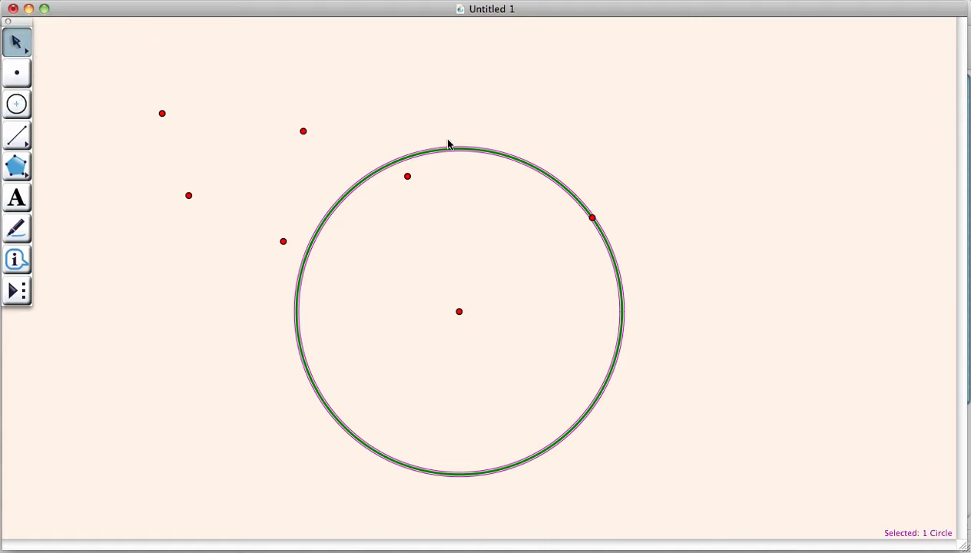
click(592, 218)
right_click(592, 217)
key(Escape)
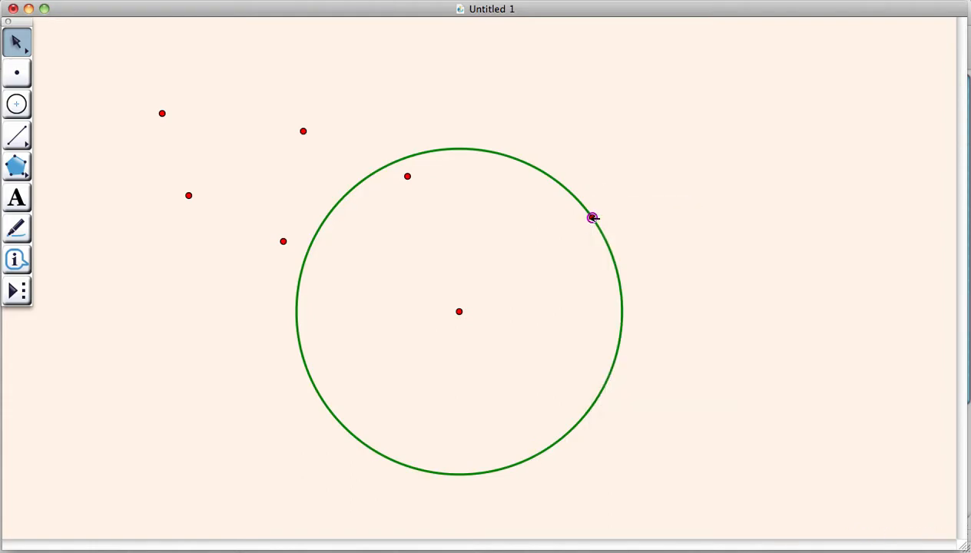
drag(592, 217, 607, 239)
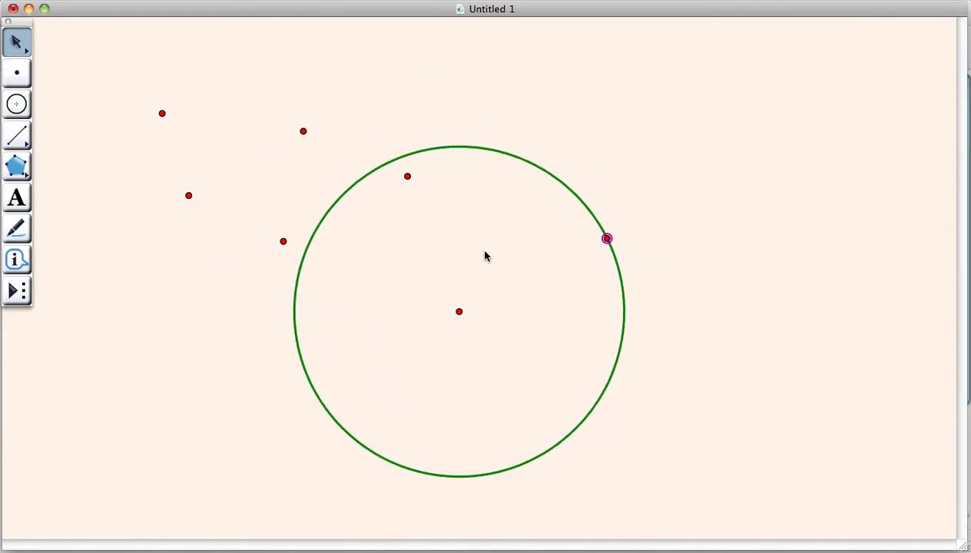
drag(504, 195, 479, 275)
drag(463, 311, 425, 274)
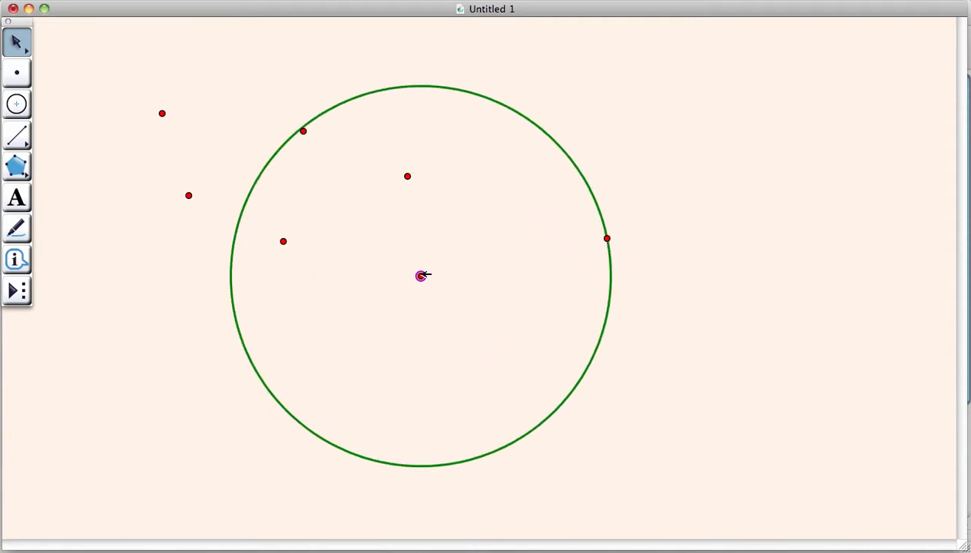
Step: Move the whole circle down and right without resizing it, and shift the free point in the upper middle up and left
click(585, 137)
click(566, 147)
drag(566, 147, 724, 208)
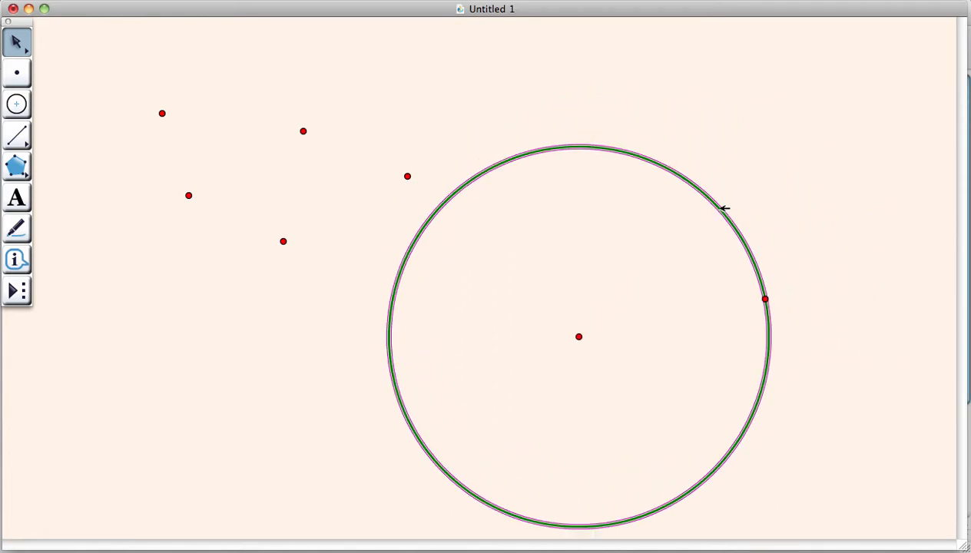
click(767, 165)
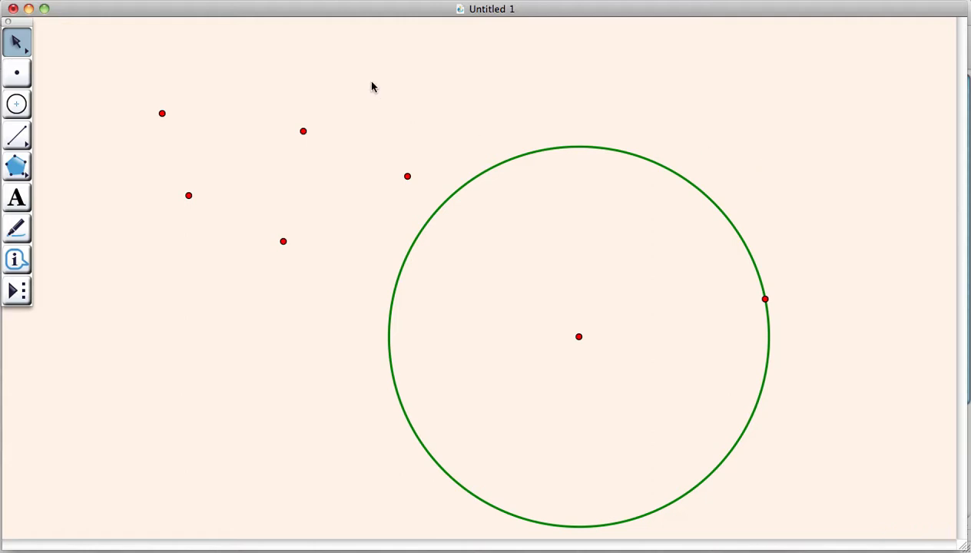
drag(304, 130, 287, 100)
click(358, 94)
click(20, 137)
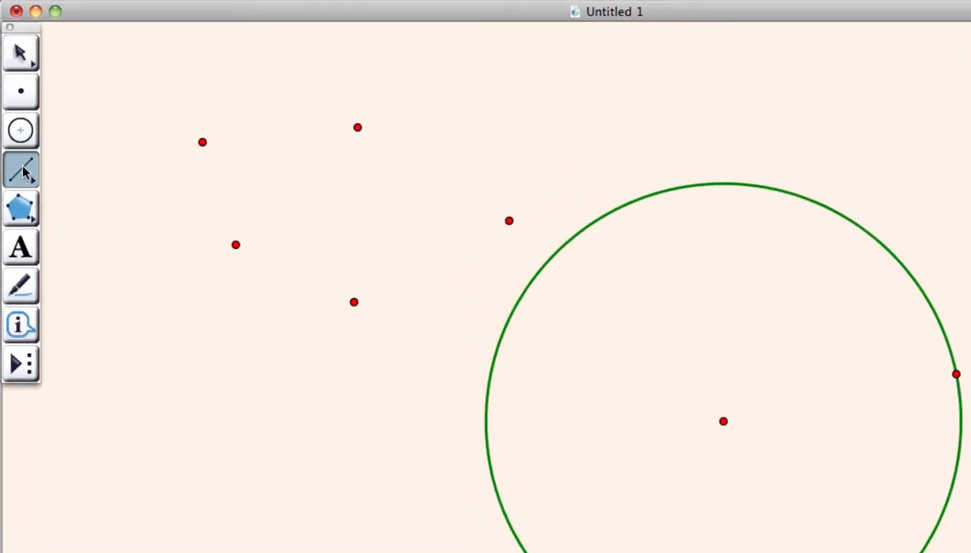
click(23, 172)
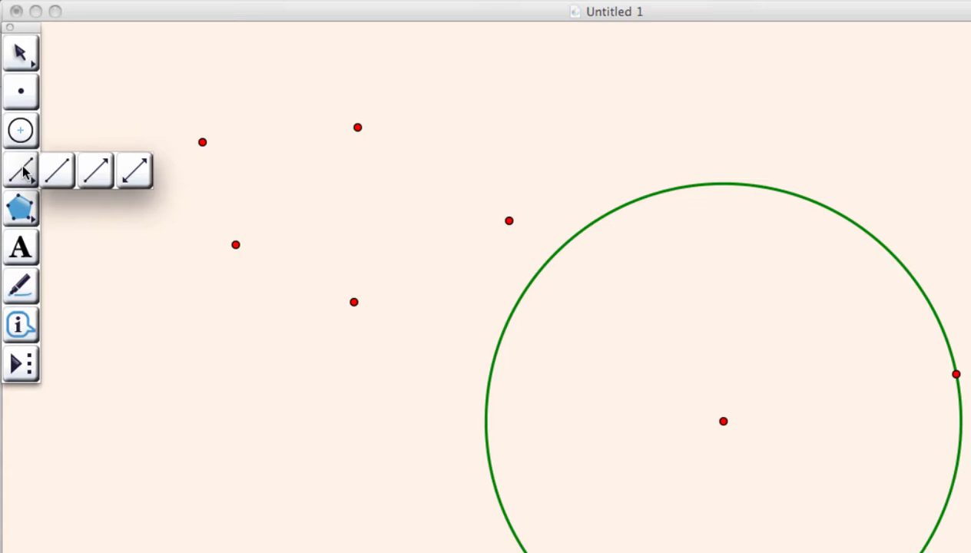
mouse_move(23, 172)
mouse_down()
mouse_move(132, 176)
mouse_move(14, 179)
mouse_up()
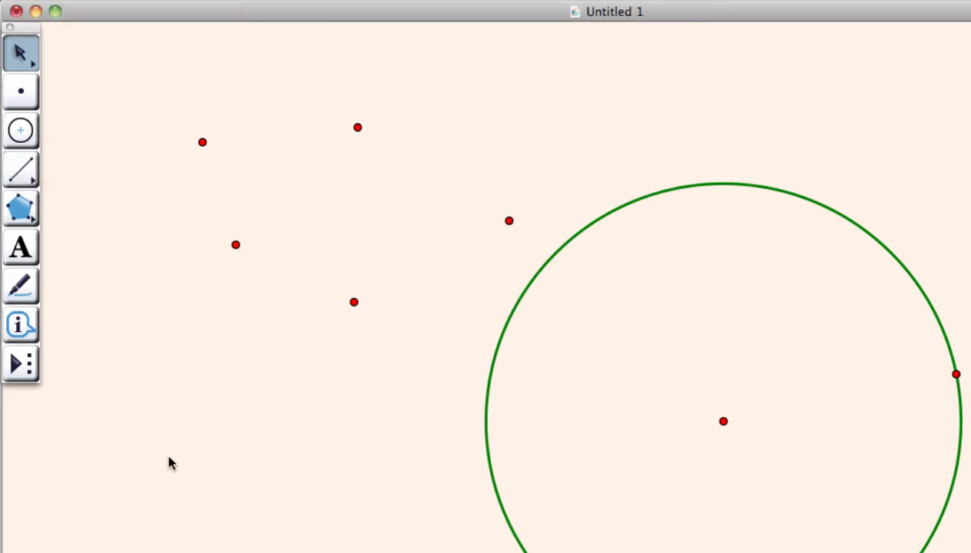
drag(168, 457, 266, 438)
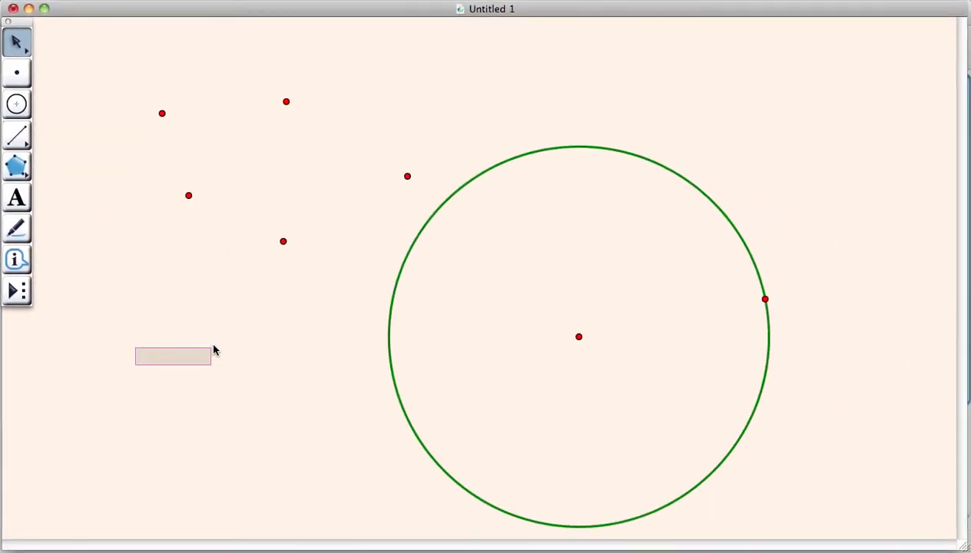
drag(214, 350, 210, 348)
Step: Draw three segments: a long diagonal one beside the circle, one inside the circle and a short one near the sketch's left edge
click(20, 143)
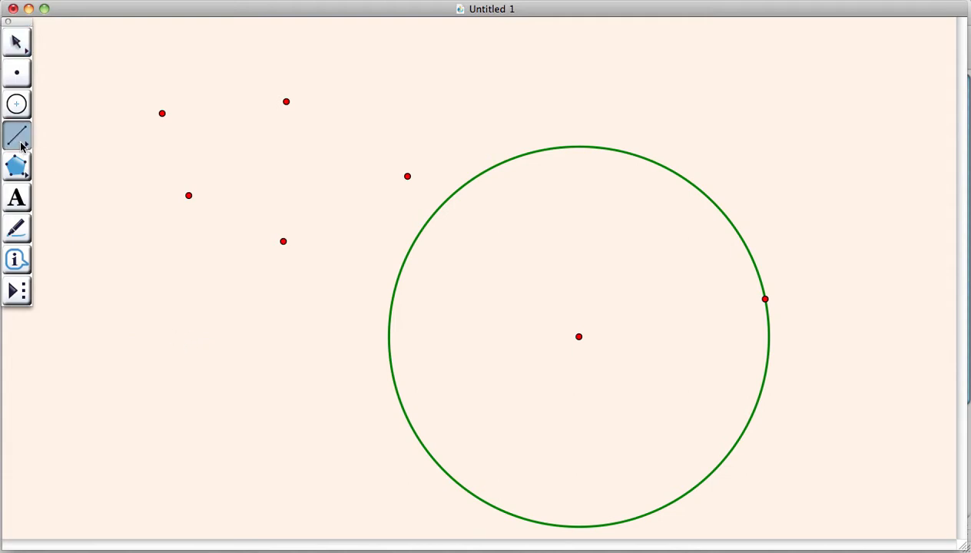
drag(164, 379, 393, 215)
drag(498, 310, 627, 259)
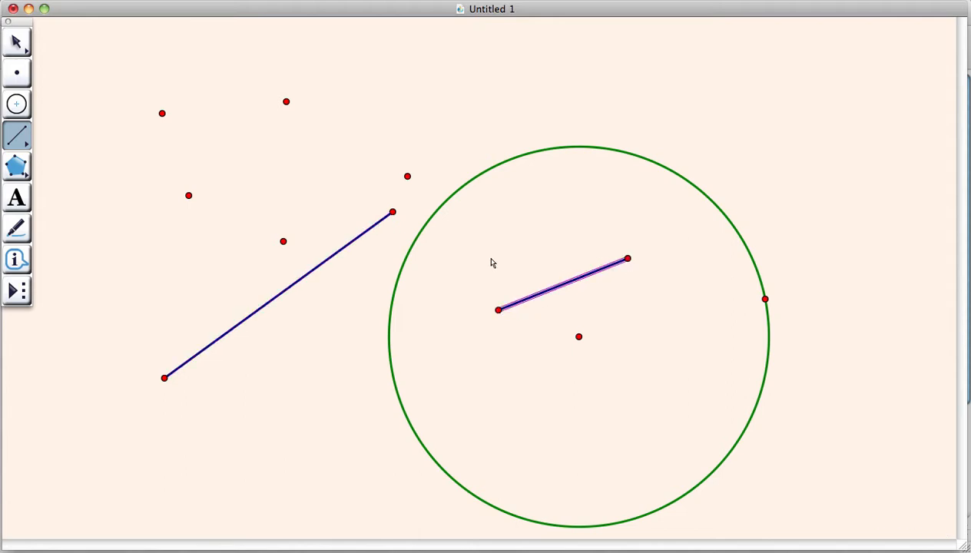
click(106, 205)
drag(106, 205, 129, 251)
Step: Construct a closed five-sided polygon with both filled interior and edges, overlapping the upper part of the circle
click(17, 166)
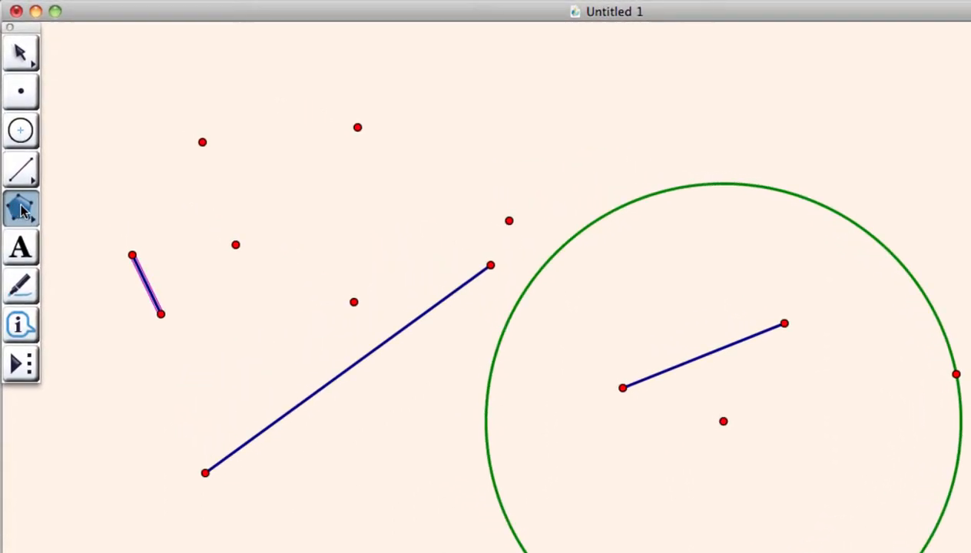
click(22, 213)
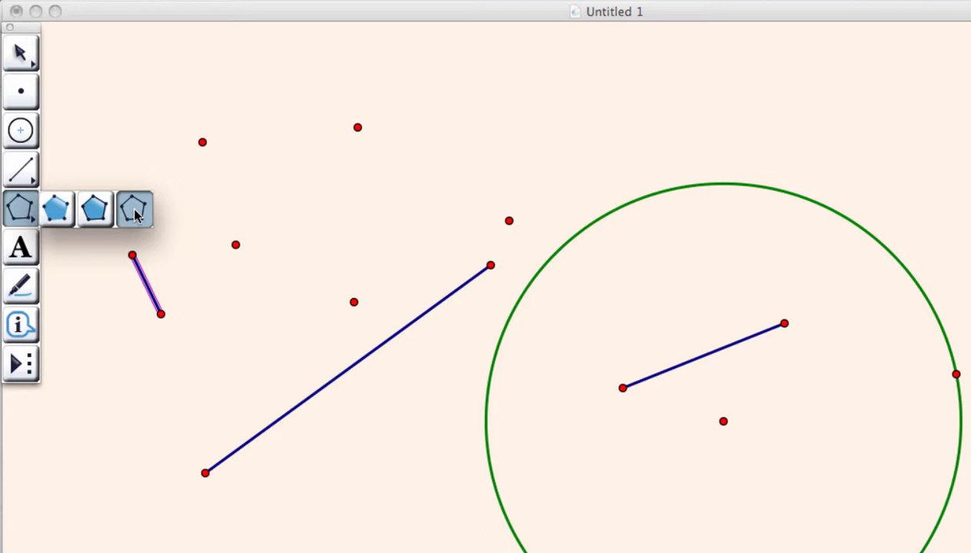
click(95, 214)
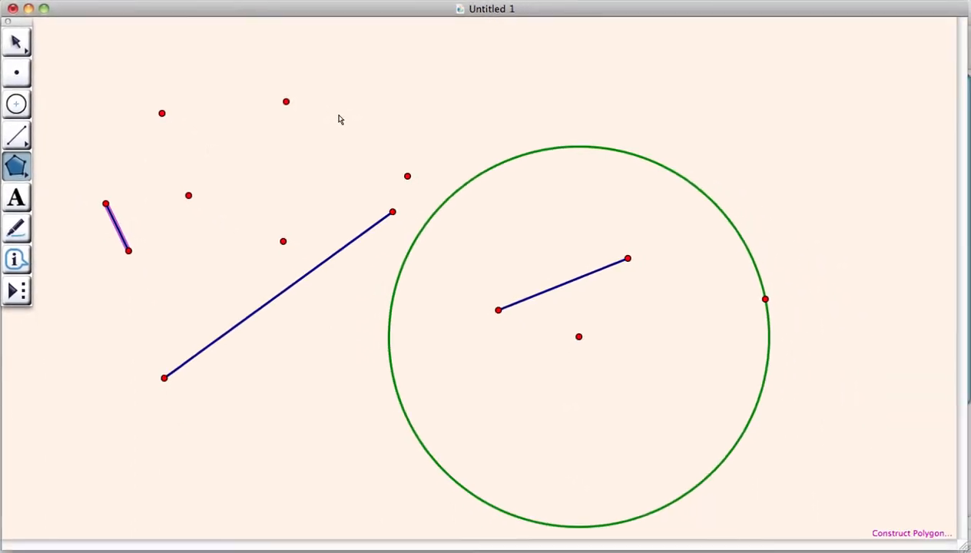
click(440, 79)
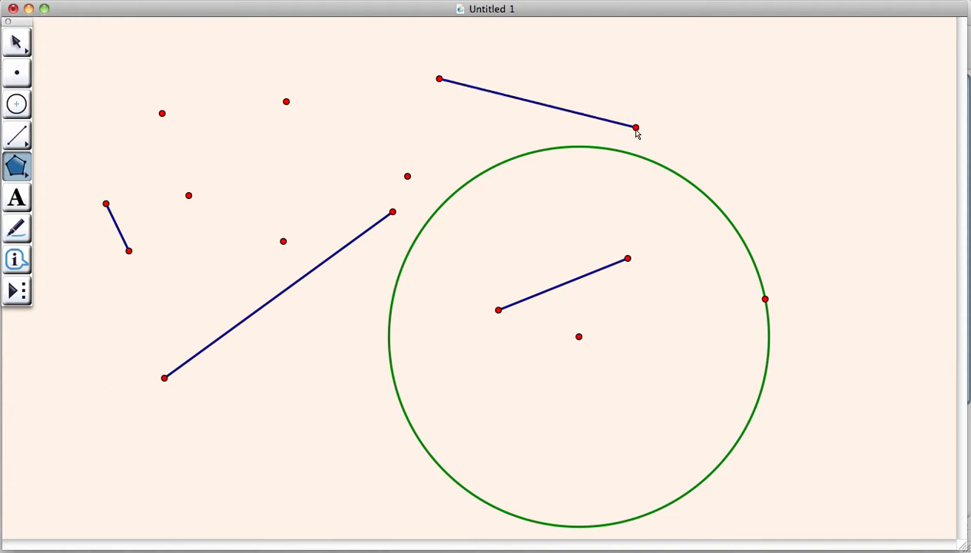
click(640, 89)
double_click(624, 203)
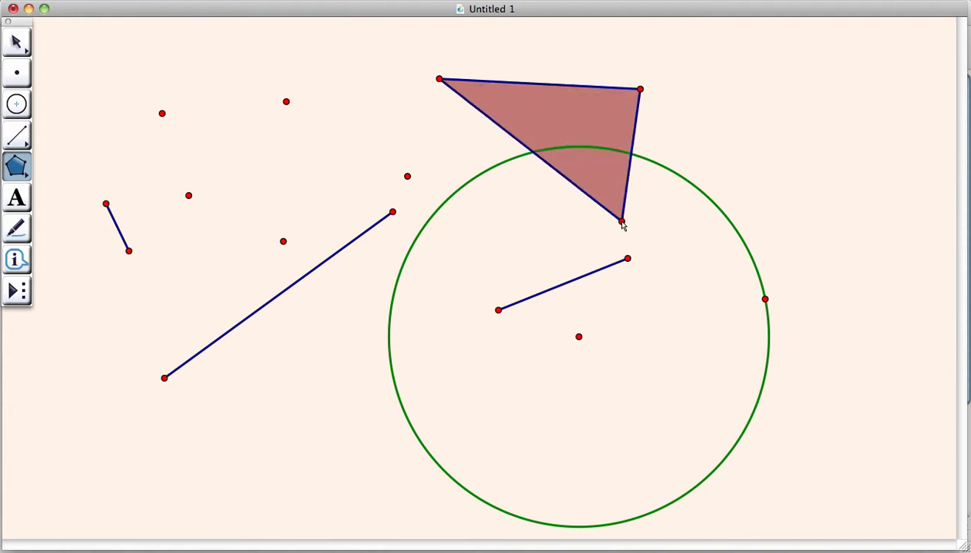
click(563, 224)
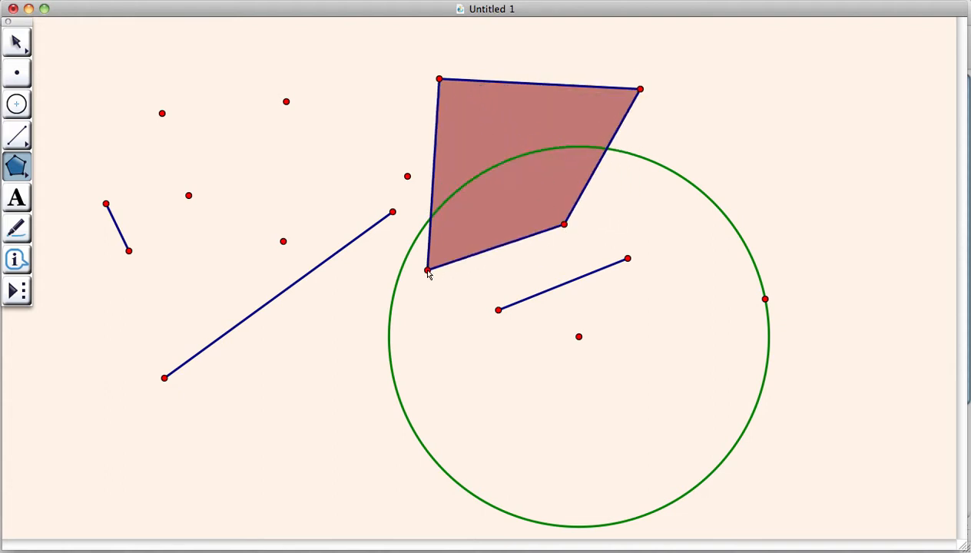
click(427, 271)
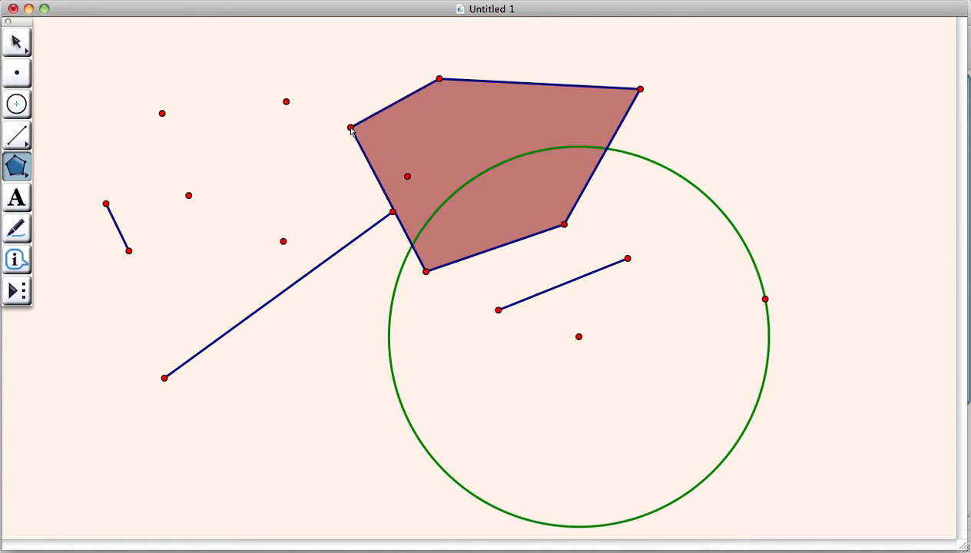
click(351, 127)
click(439, 79)
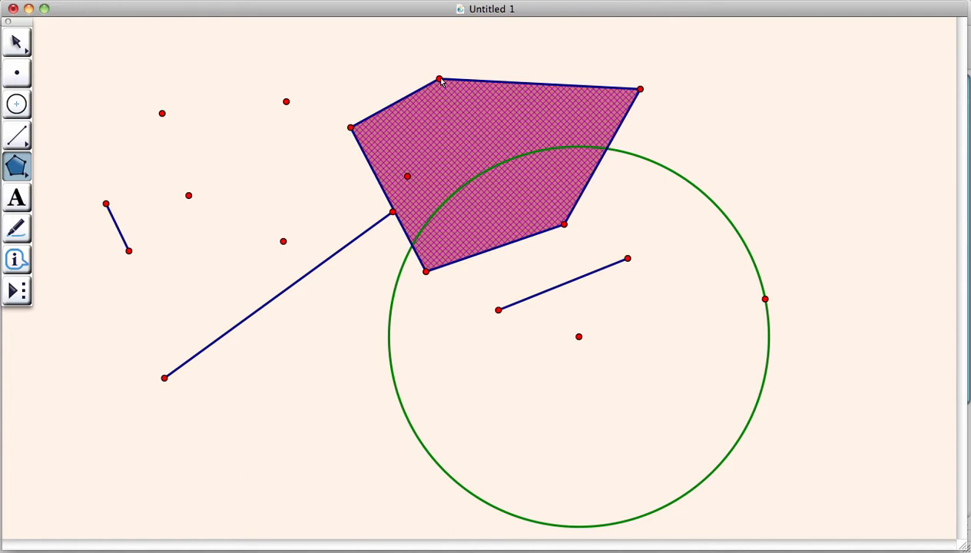
Step: Move the whole polygon left and slightly down, and reshape it by raising its upper-right vertex
click(16, 45)
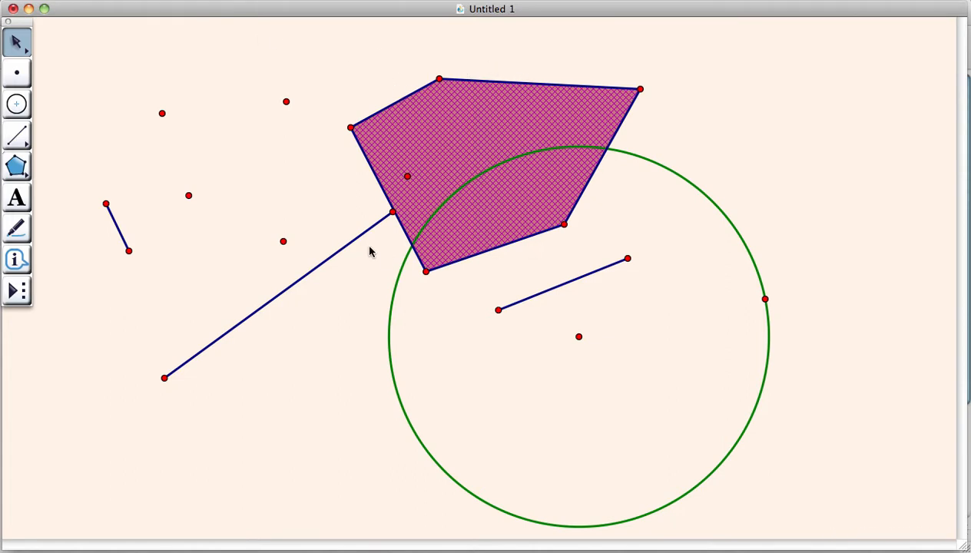
click(385, 74)
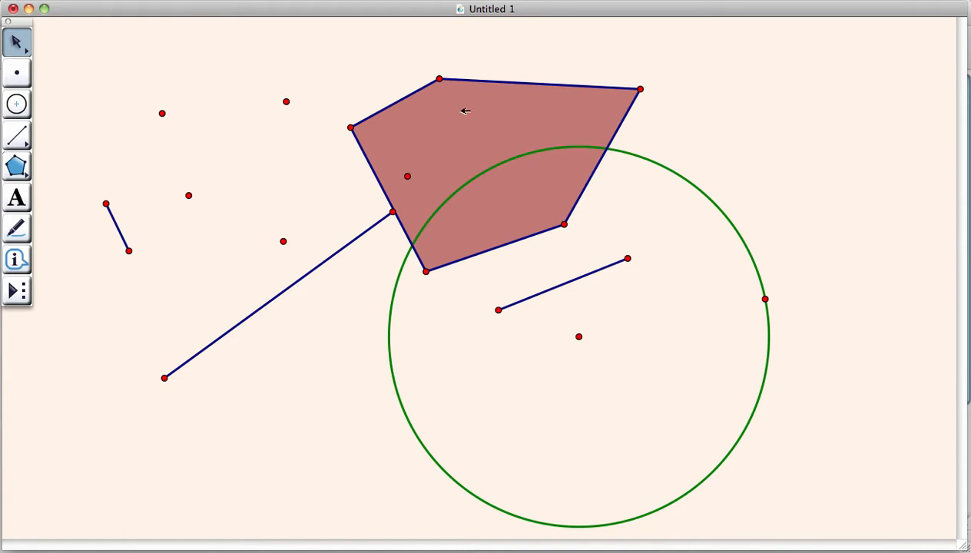
mouse_move(465, 119)
mouse_down()
mouse_move(636, 106)
mouse_move(745, 131)
mouse_move(731, 121)
mouse_move(536, 106)
mouse_move(368, 153)
mouse_up()
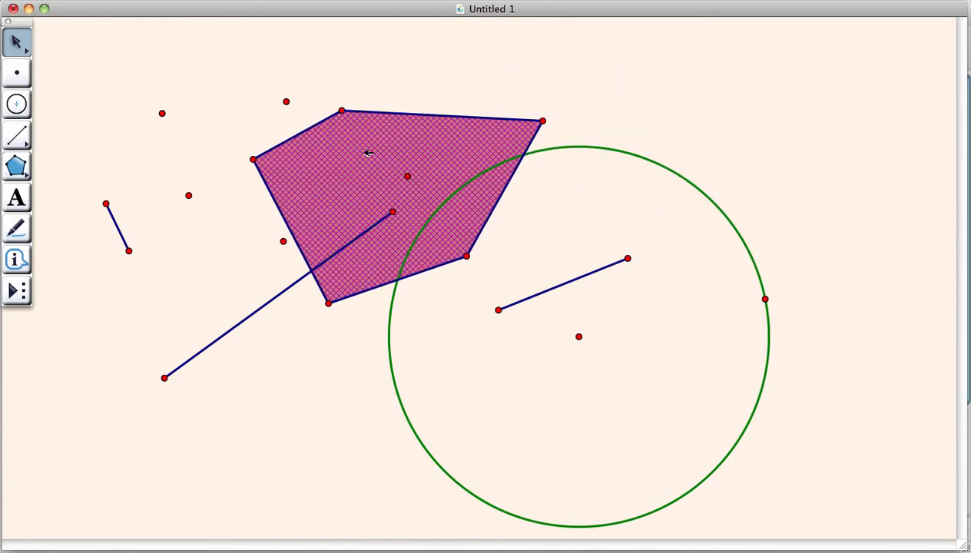
key(Escape)
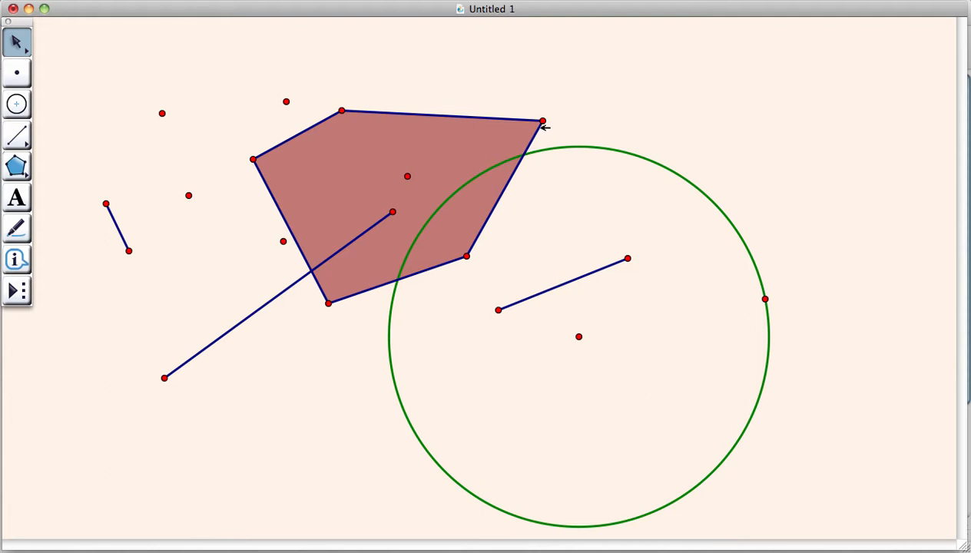
drag(542, 125, 545, 84)
click(626, 87)
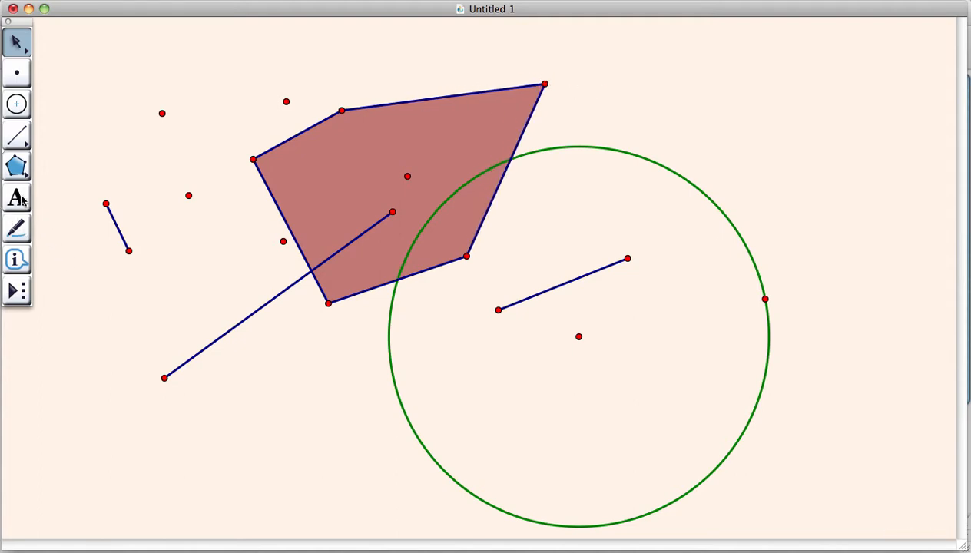
Step: Label the lower endpoint of the long segment A and the circle c1, placing the circle's label just outside its lower-left edge
click(16, 198)
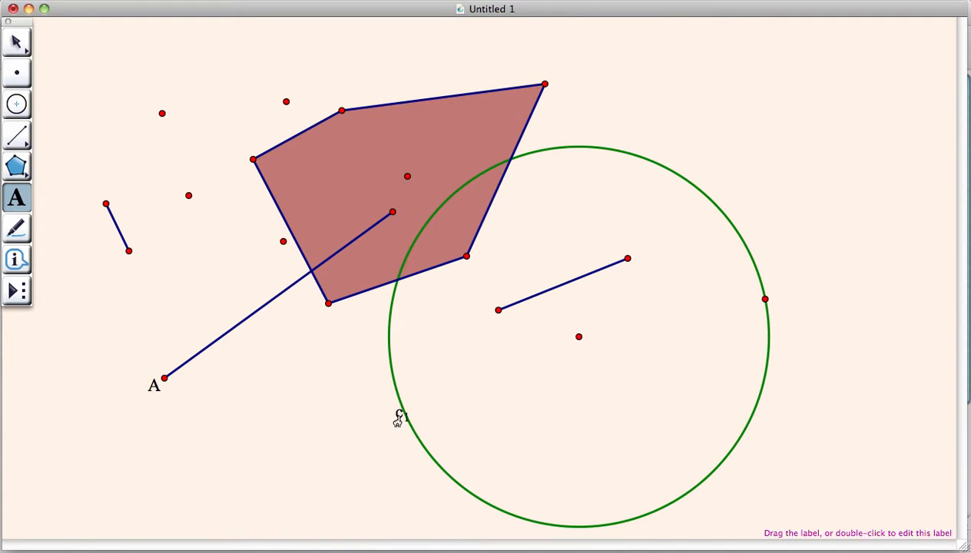
drag(397, 419, 381, 426)
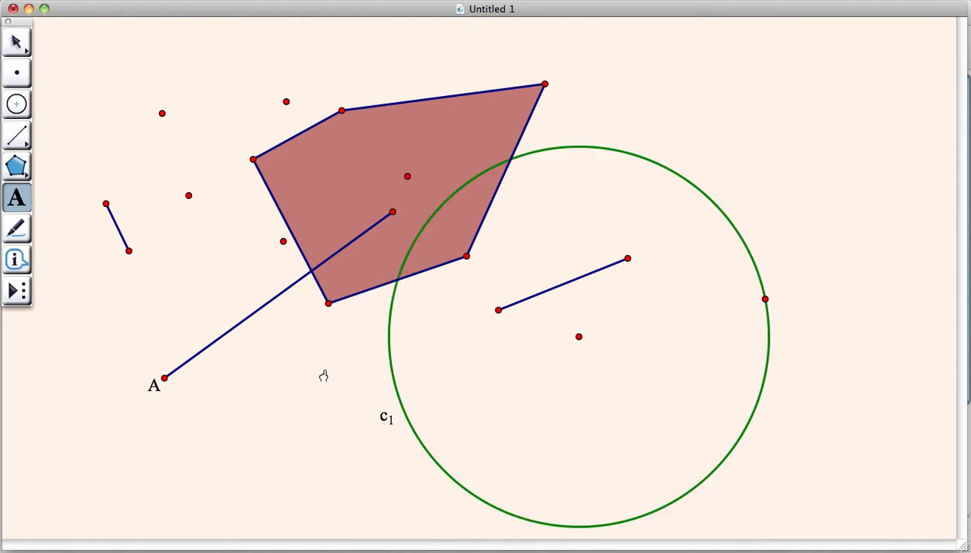
click(19, 45)
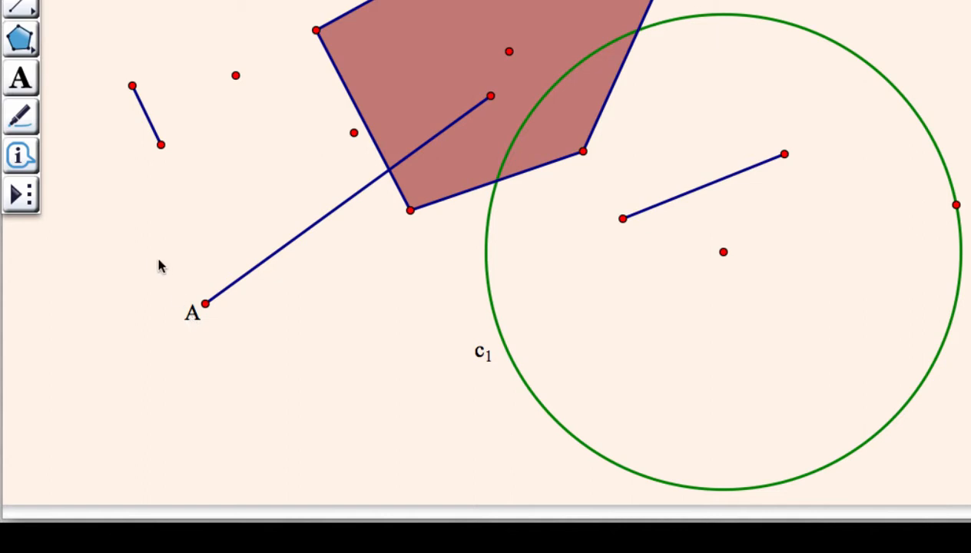
Step: Change the label of the long segment's lower endpoint to B
double_click(190, 316)
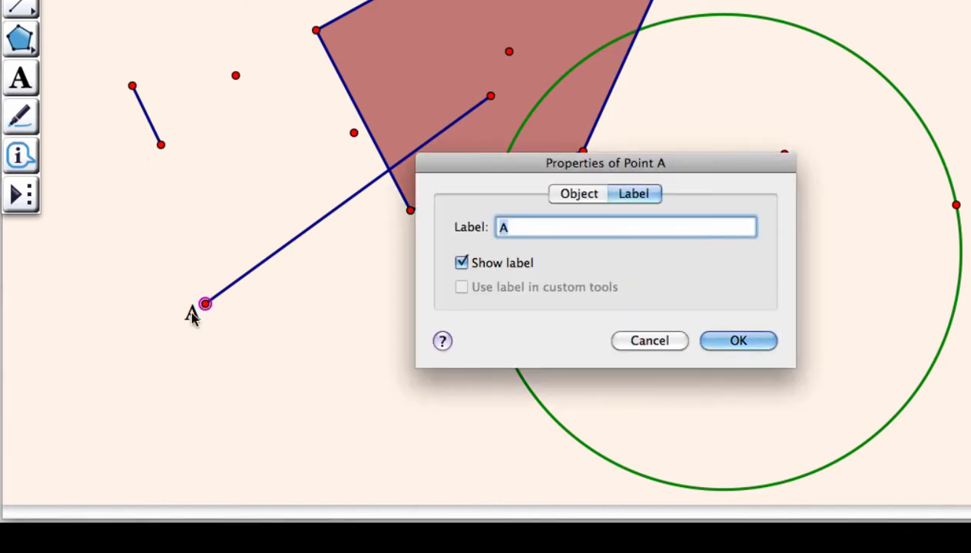
text(B)
click(736, 340)
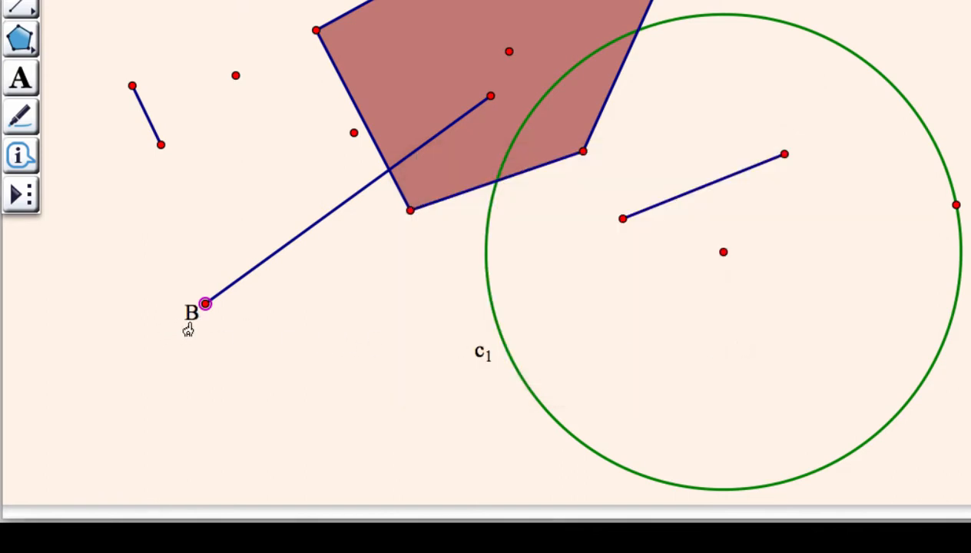
Step: Rename the circle's label to "Circle 1" and move it just outside the circle's lower-left edge
double_click(481, 354)
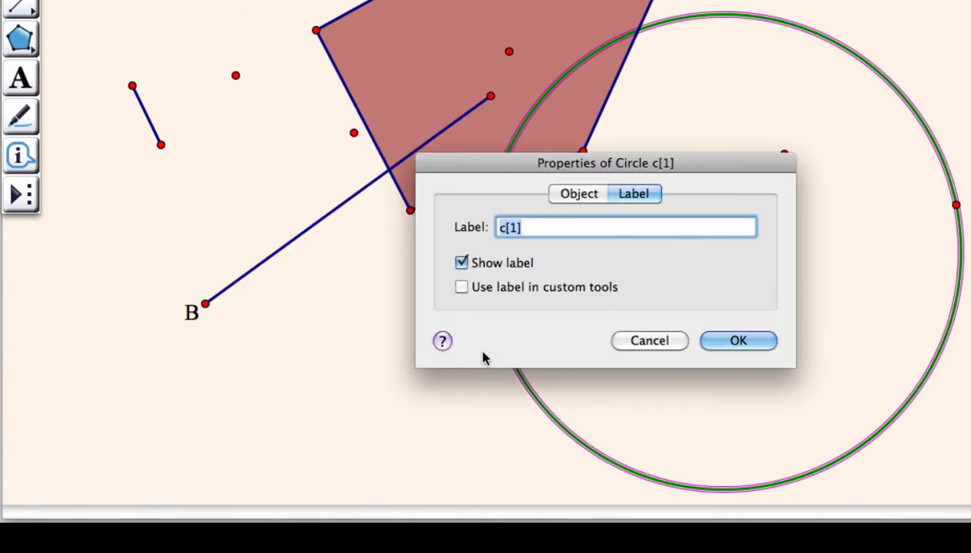
text(Circale)
key(BackSpace)
key(BackSpace)
key(BackSpace)
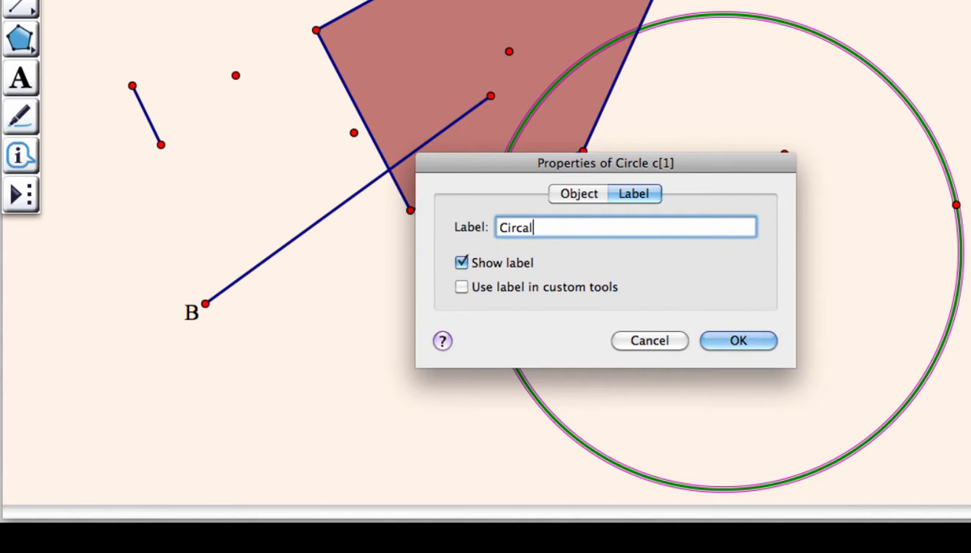
text(le 1)
click(738, 340)
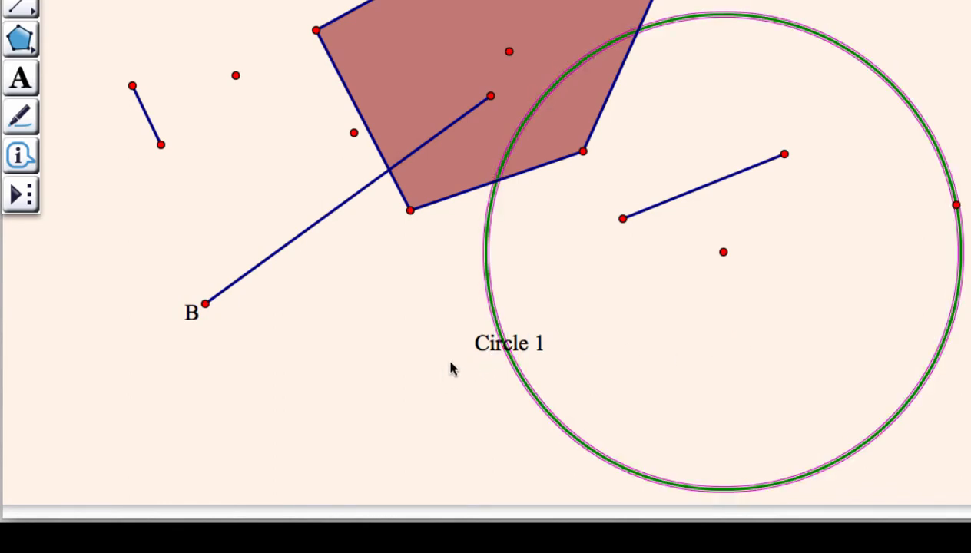
drag(481, 346, 433, 367)
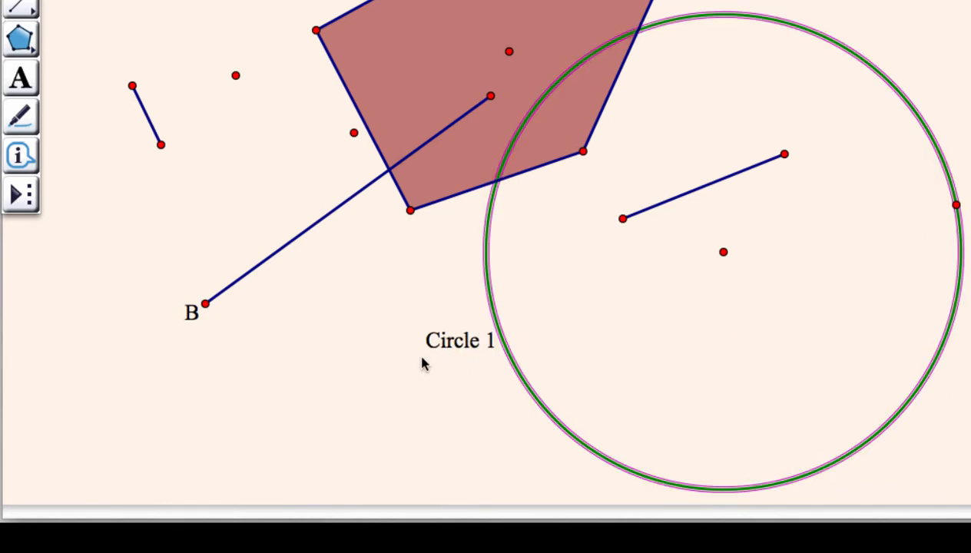
click(301, 310)
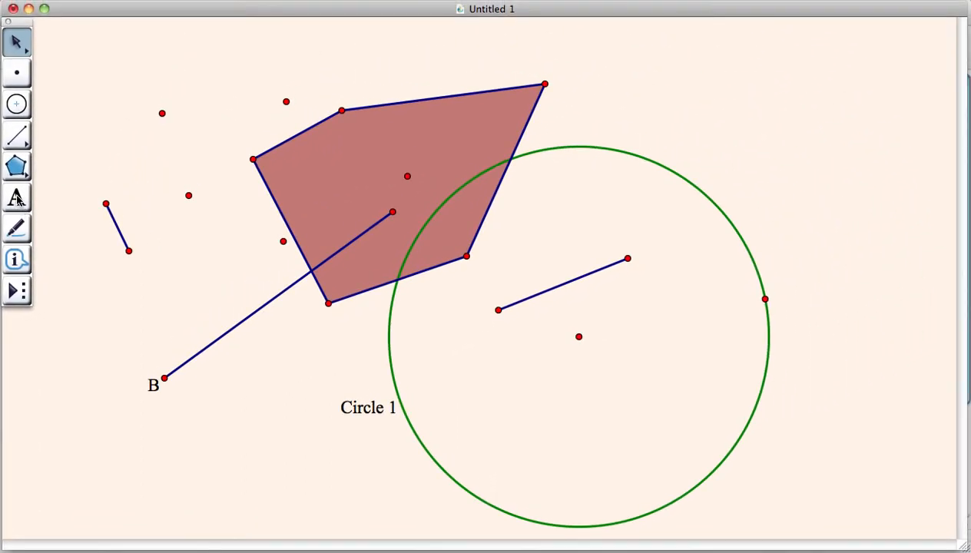
Step: Add the caption "This is a text box" above and right of the circle, widened so the text fits on one line
click(17, 199)
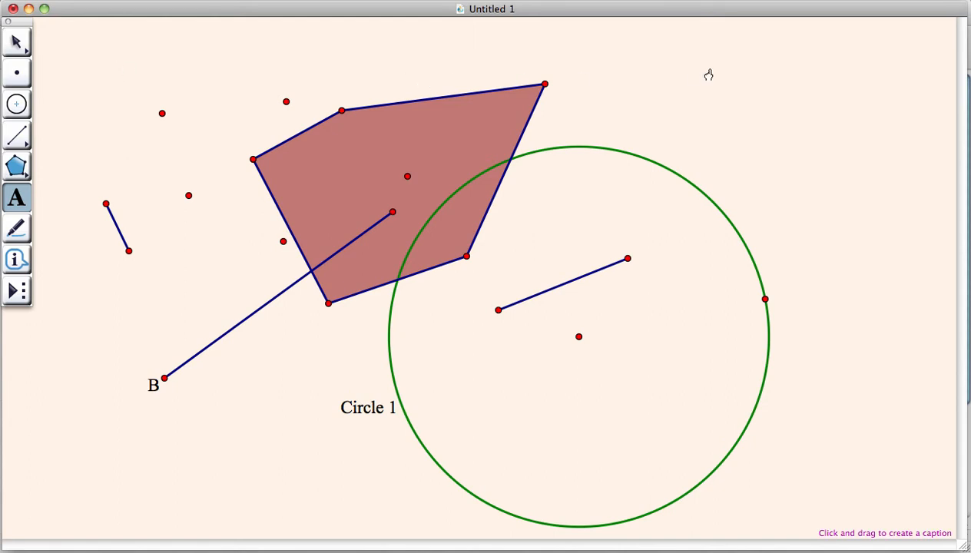
drag(644, 63, 901, 106)
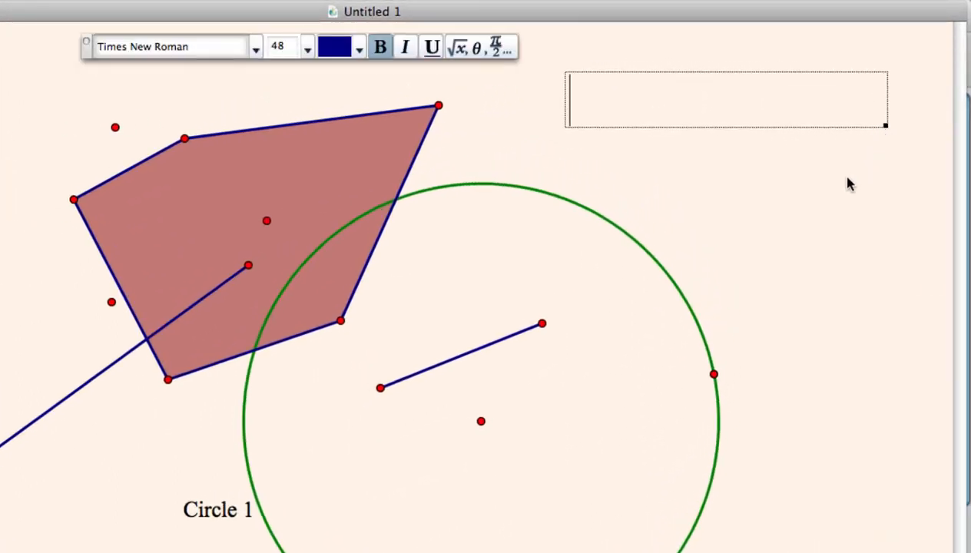
text(This )
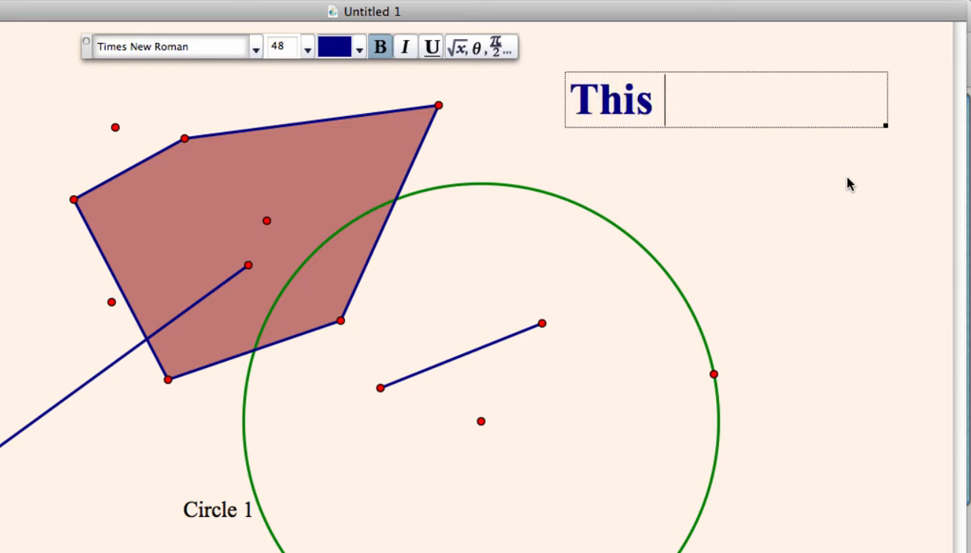
text(is a text box)
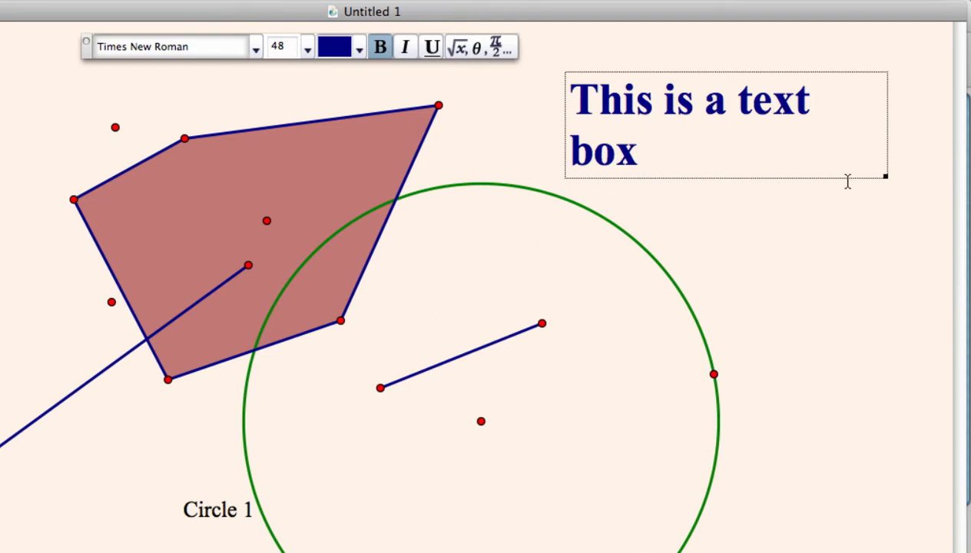
drag(886, 180, 917, 172)
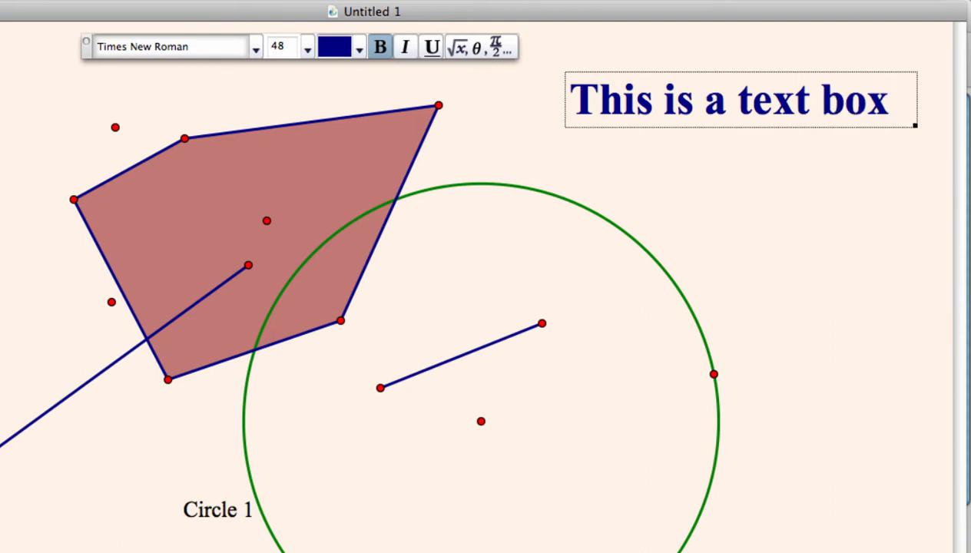
key(Escape)
key(Escape)
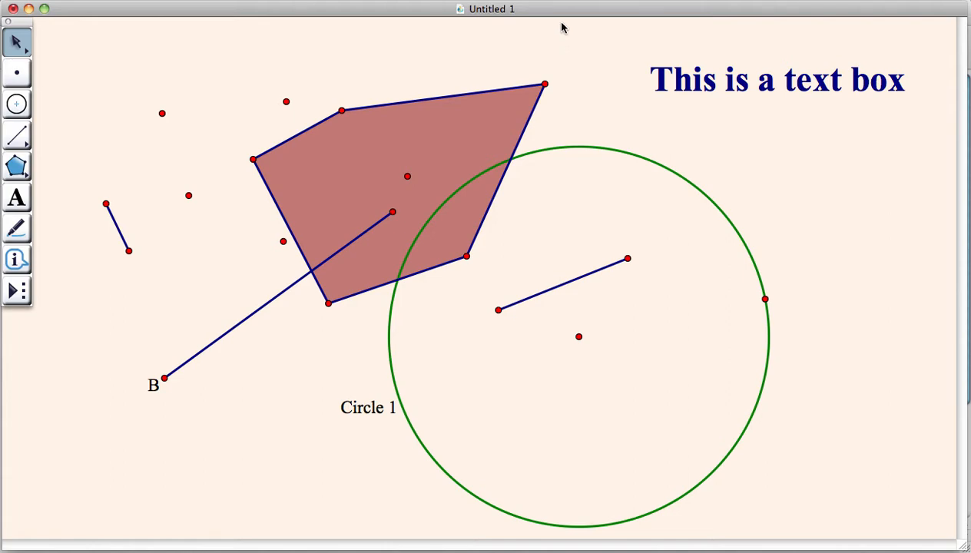
click(568, 2)
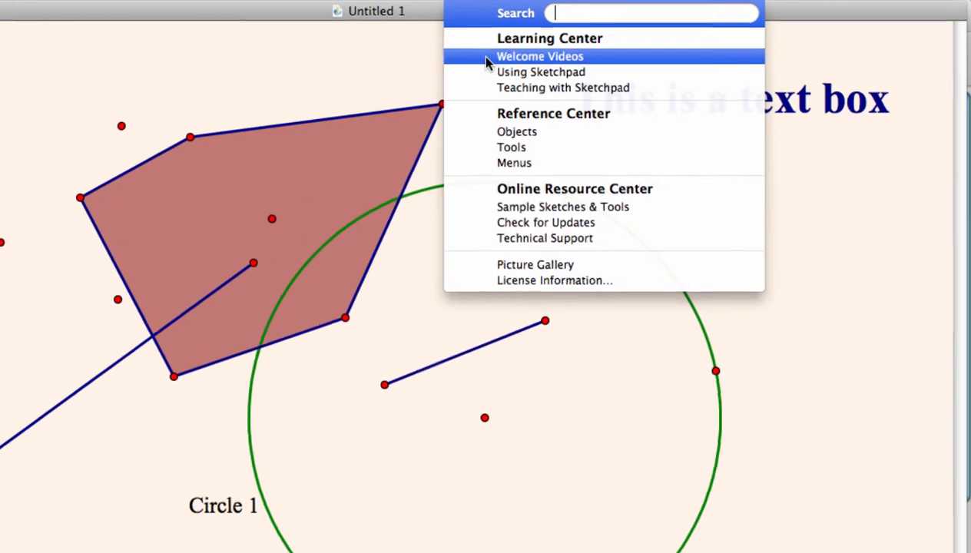
click(462, 1)
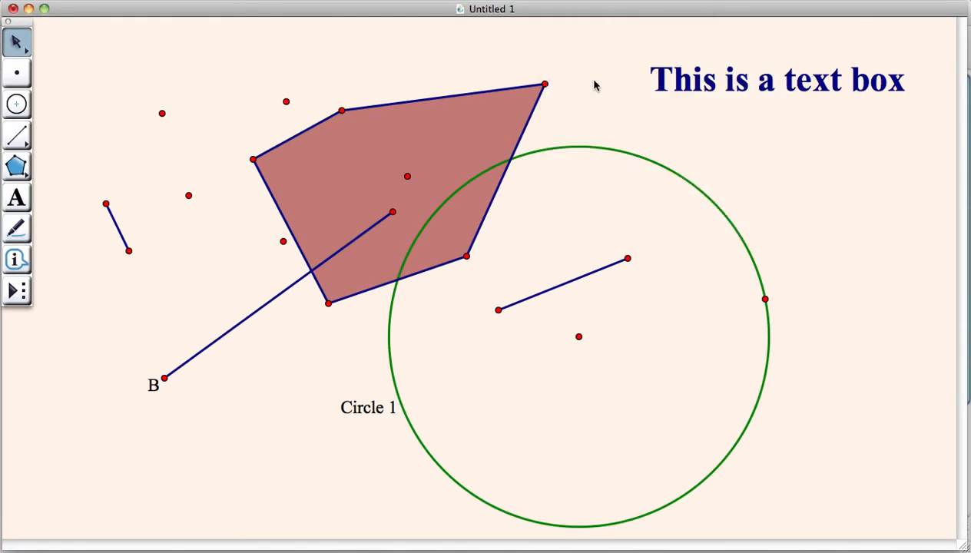